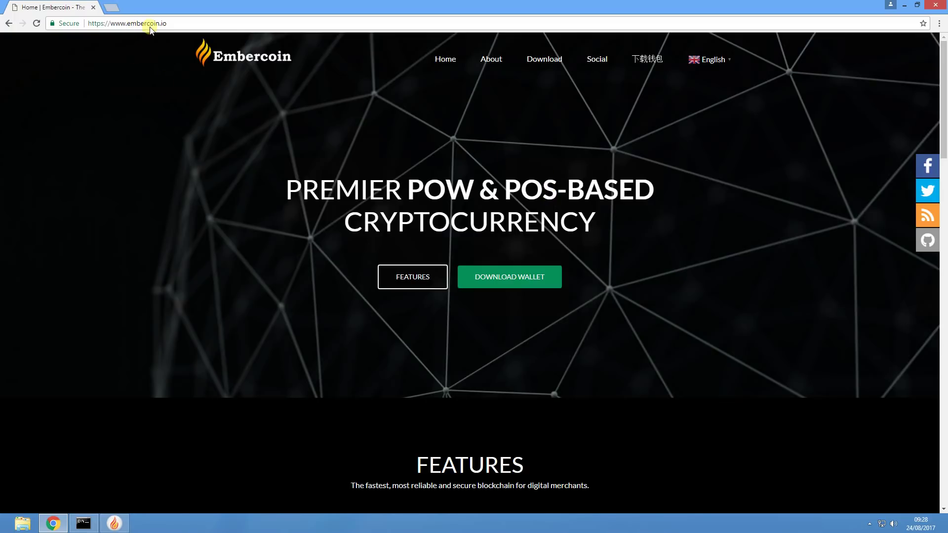
- Download Ember-qt_WIN_V1.0.1.0.zip from the Embercoin site and open it when finished
{"action": "left_click", "coordinate": [517, 288]}
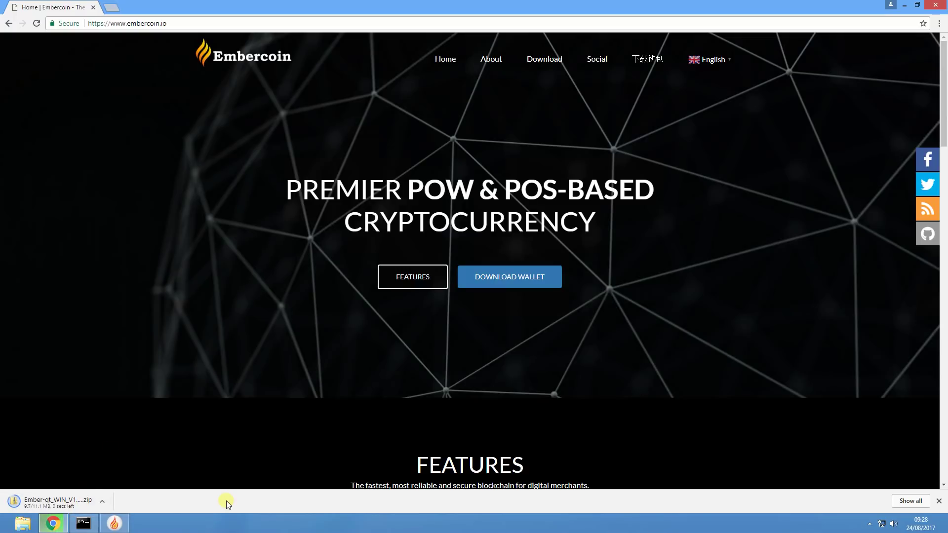
{"action": "left_click", "coordinate": [51, 501]}
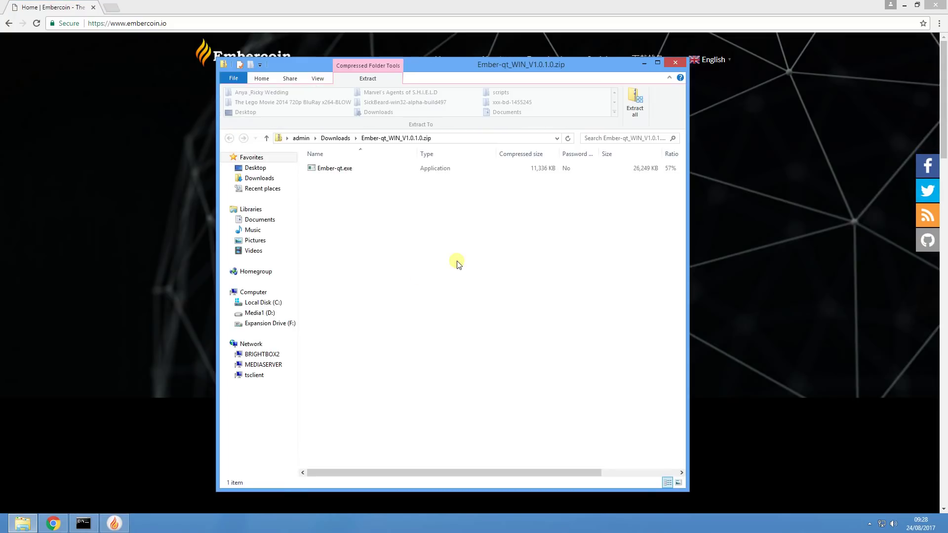
- Extract the wallet zip to Downloads and open the Ember-qt_WIN_V1.0.1.0 folder holding Ember-qt.exe
{"action": "left_click", "coordinate": [632, 103]}
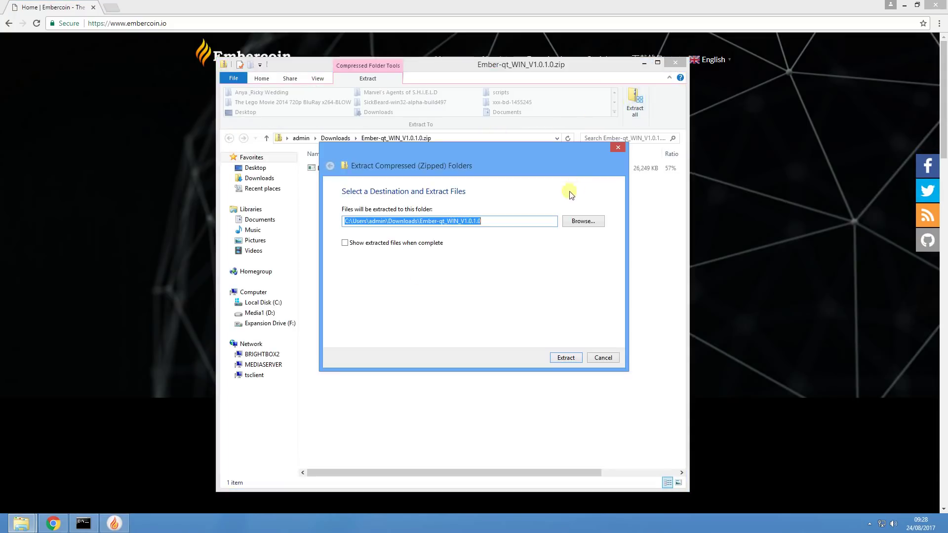
{"action": "left_click", "coordinate": [576, 363]}
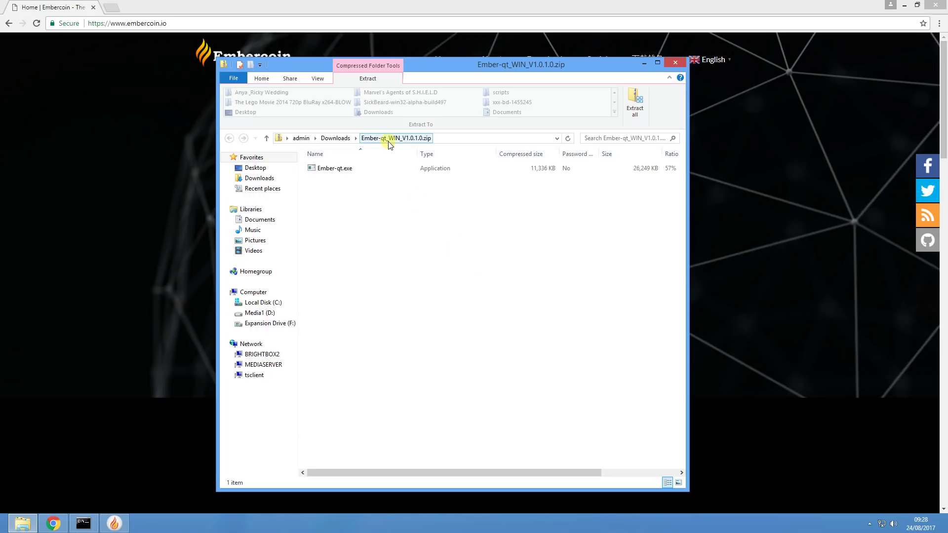
{"action": "left_click", "coordinate": [336, 139]}
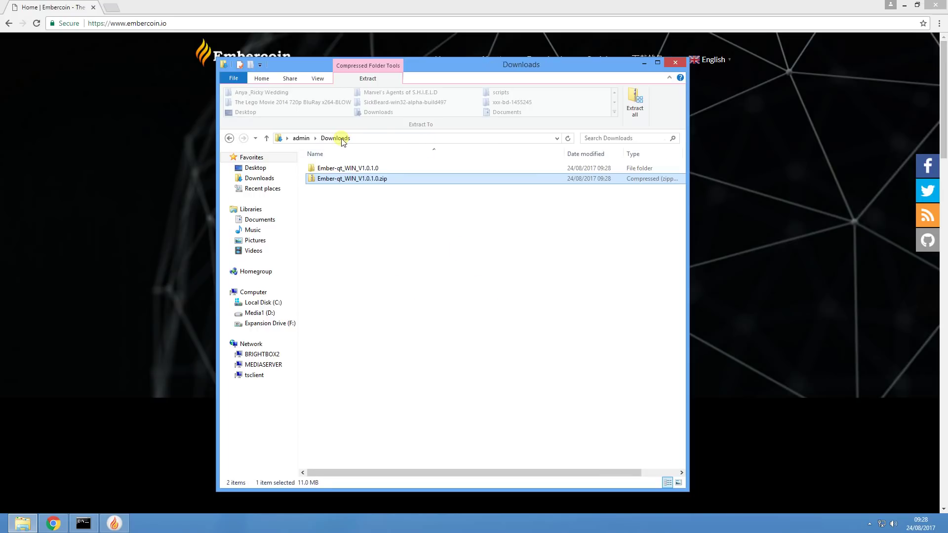
{"action": "double_click", "coordinate": [377, 170]}
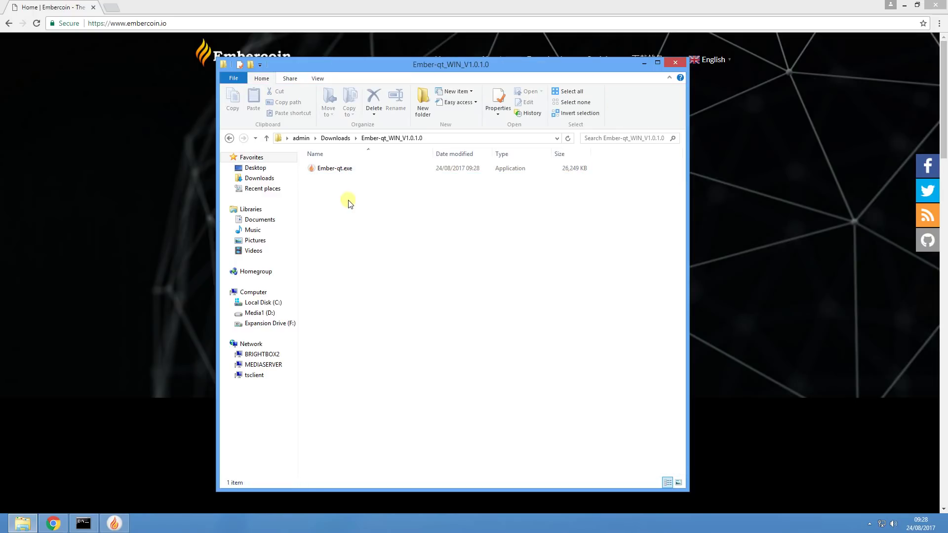
{"action": "left_click", "coordinate": [335, 169]}
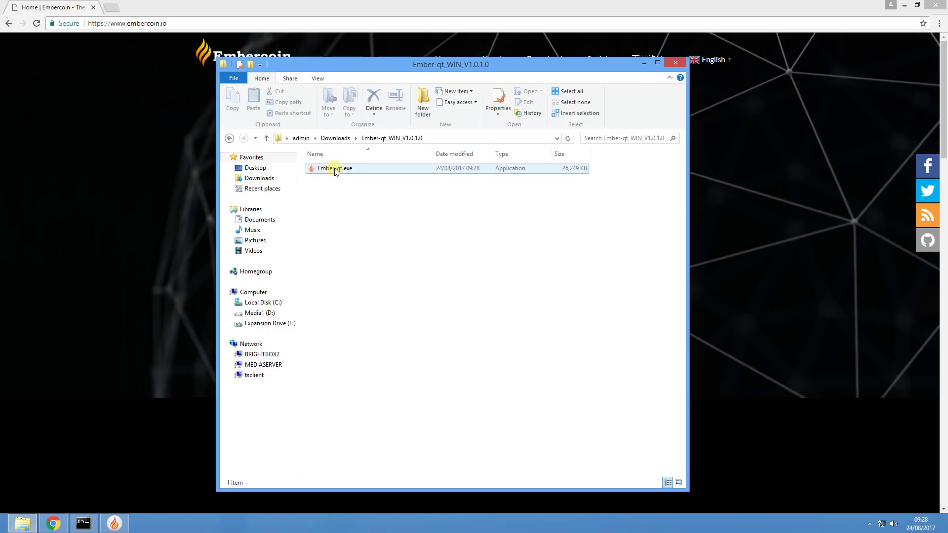
{"action": "left_click", "coordinate": [374, 178]}
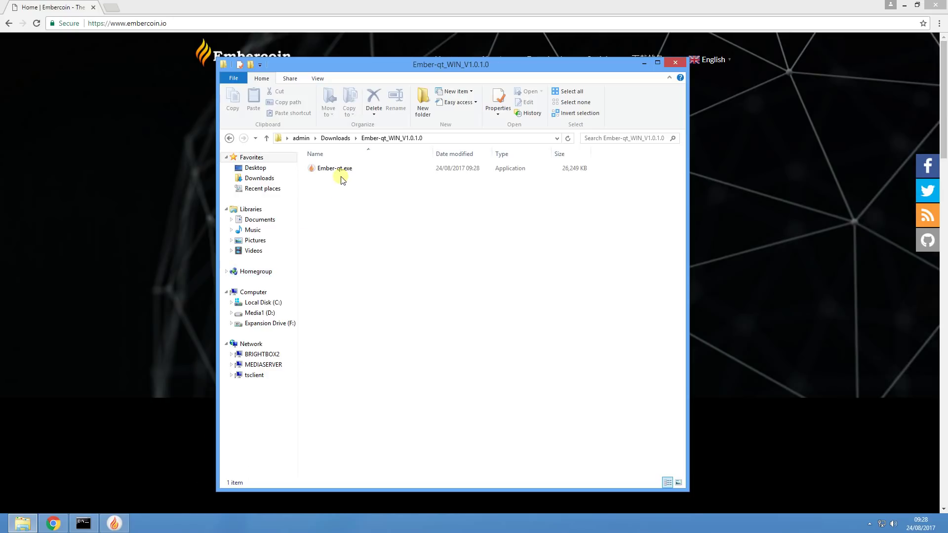
- Bring up the Ember wallet, check its network connection status, then minimise it
{"action": "left_click", "coordinate": [121, 527]}
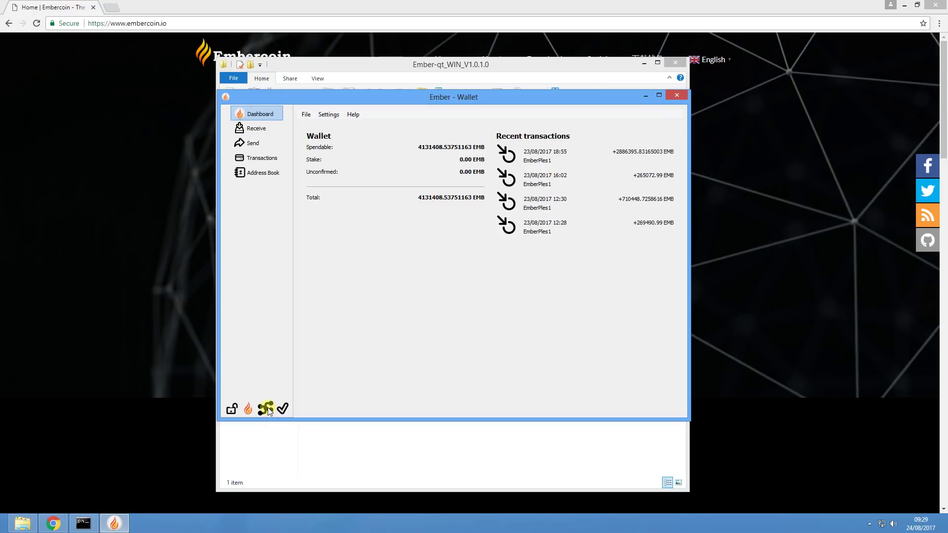
{"action": "mouse_move", "coordinate": [268, 411]}
{"action": "left_click", "coordinate": [645, 95]}
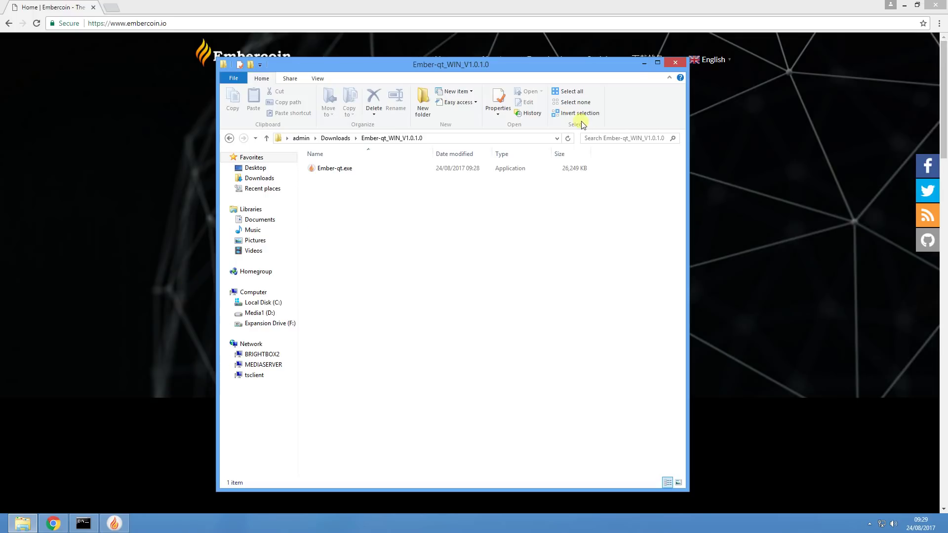
- Minimise Explorer and scroll the embercoin.io page down toward its Discord link
{"action": "left_click", "coordinate": [644, 63]}
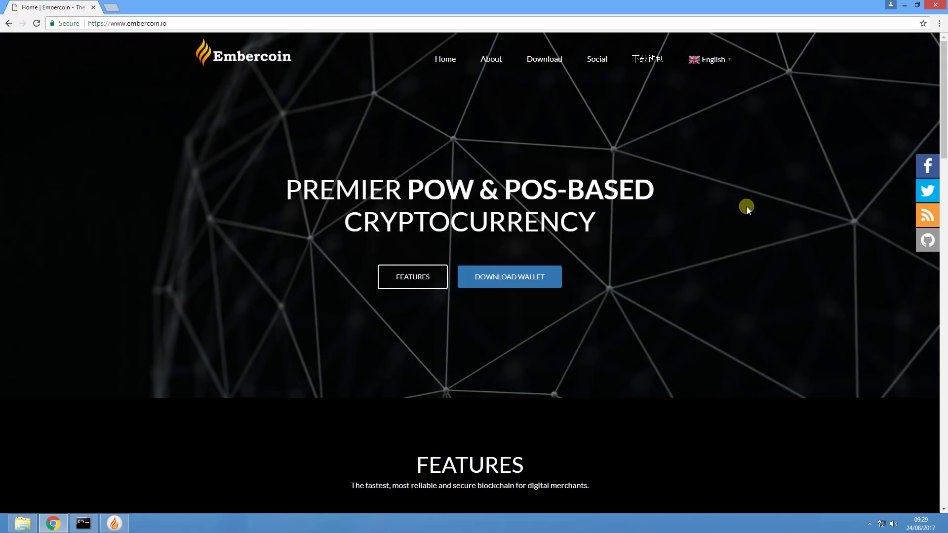
{"action": "scroll", "coordinate": [725, 203], "scroll_direction": "down", "scroll_amount": 15}
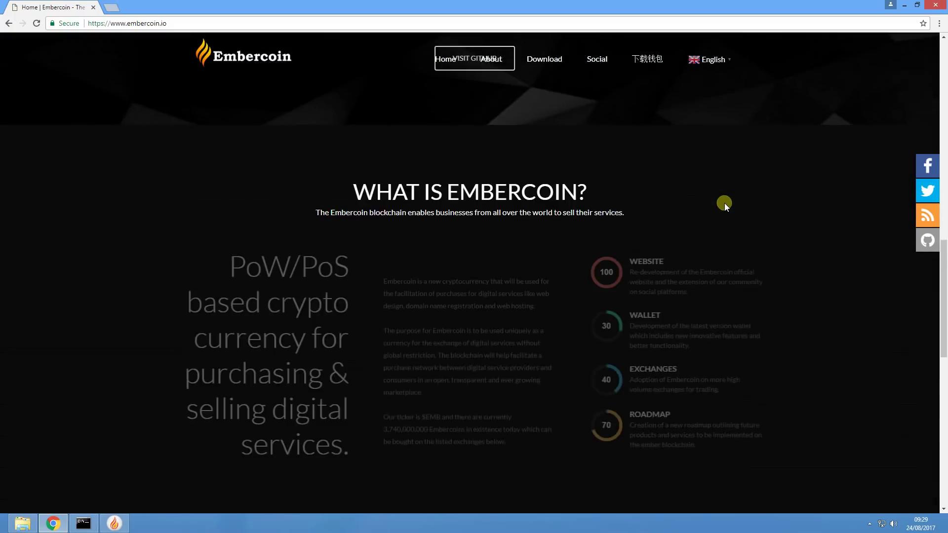
{"action": "scroll", "coordinate": [724, 203], "scroll_direction": "down", "scroll_amount": 10}
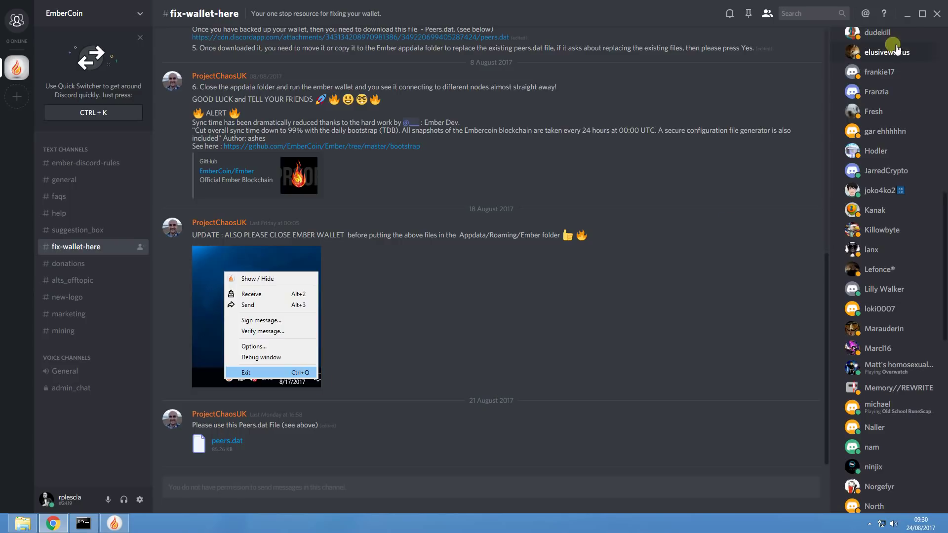
- Minimise Discord to return to Google Chrome
{"action": "left_click", "coordinate": [904, 23]}
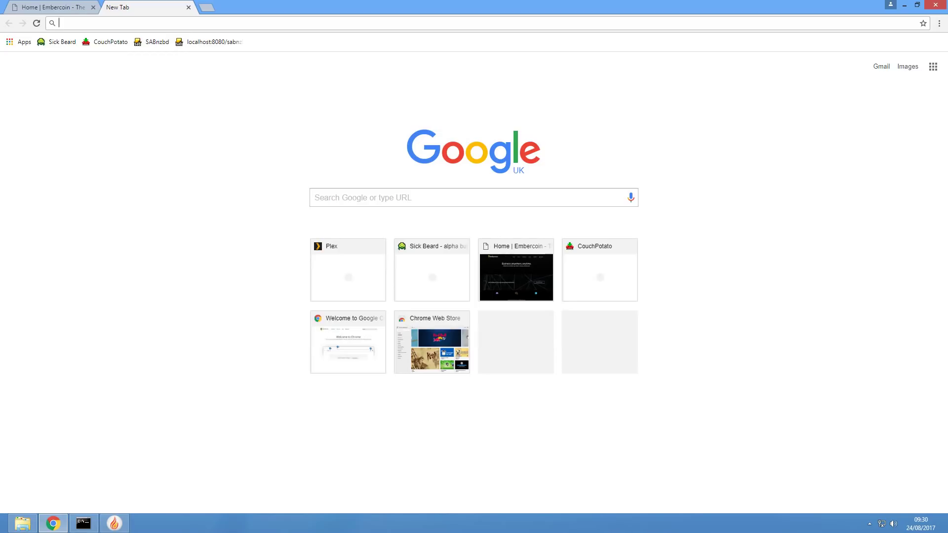
- Load romml.com/files/peers.dat to download the peers.dat file
{"action": "type", "text": "romml.com/files"}
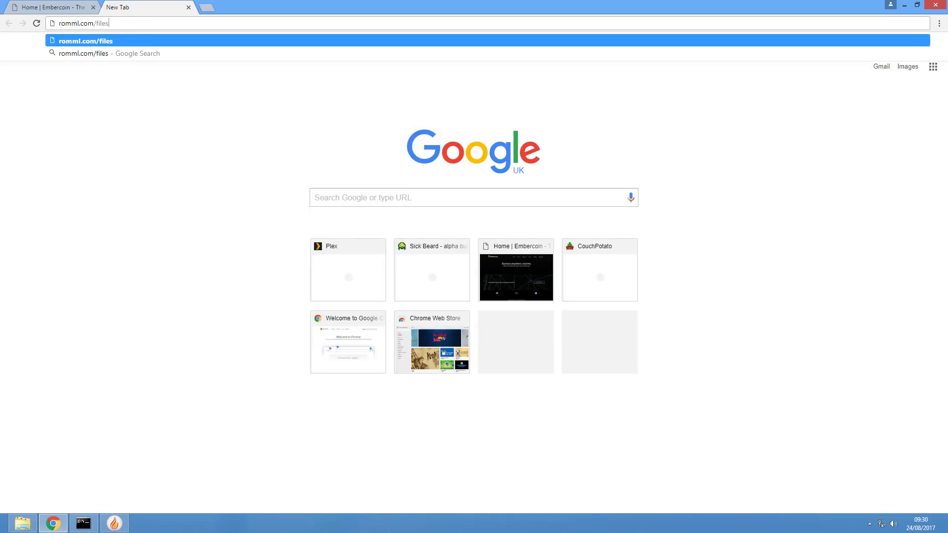
{"action": "type", "text": "/peers.dat"}
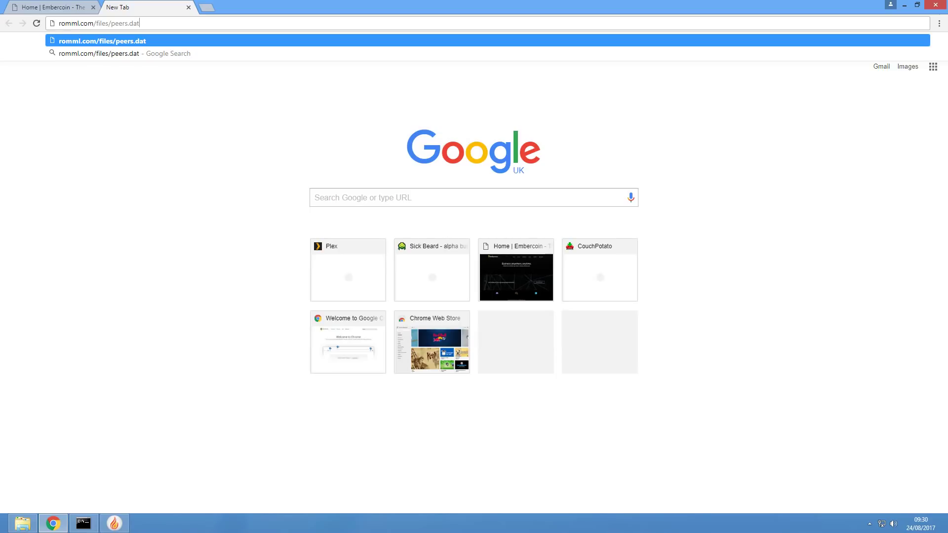
{"action": "key", "text": "Return"}
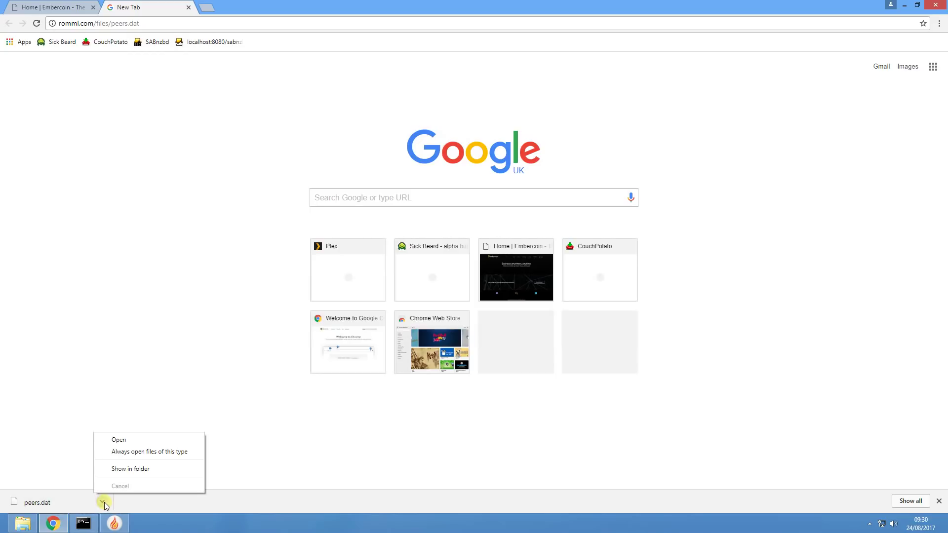
- Copy peers.dat from its Downloads folder and go to Local Disk (C:)
{"action": "left_click", "coordinate": [134, 470]}
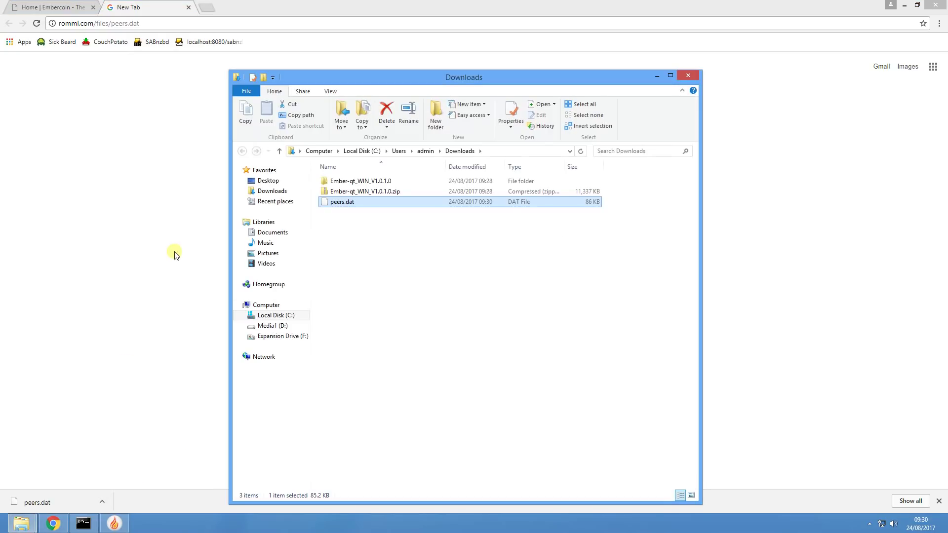
{"action": "right_click", "coordinate": [339, 205]}
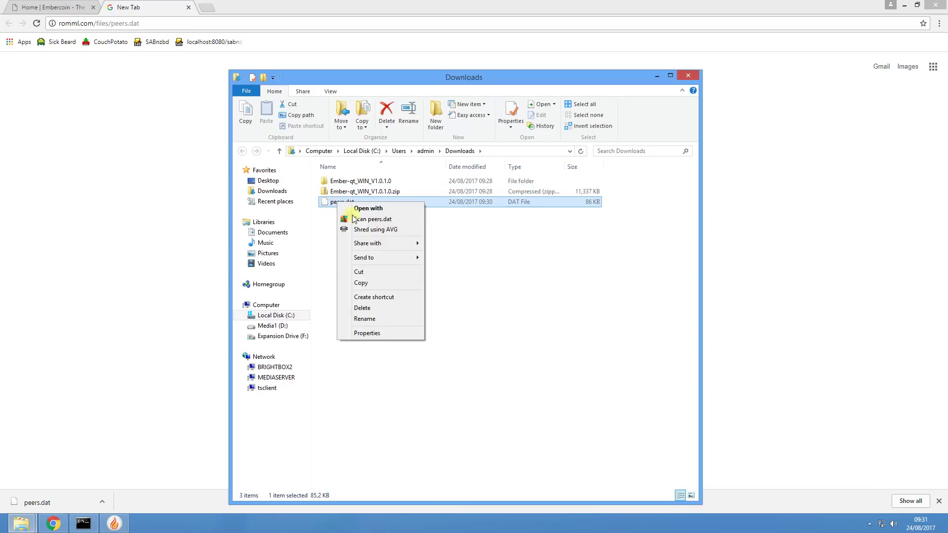
{"action": "left_click", "coordinate": [371, 284]}
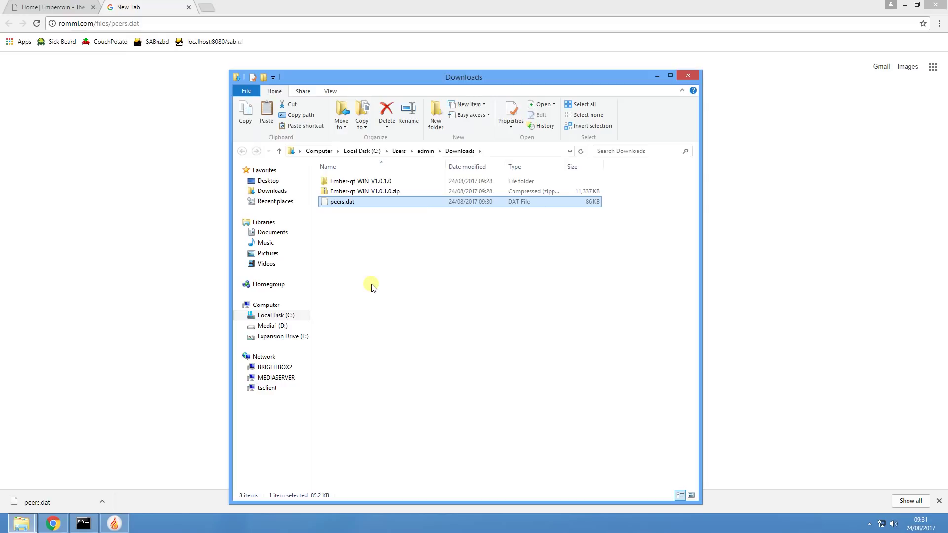
{"action": "left_click", "coordinate": [274, 318]}
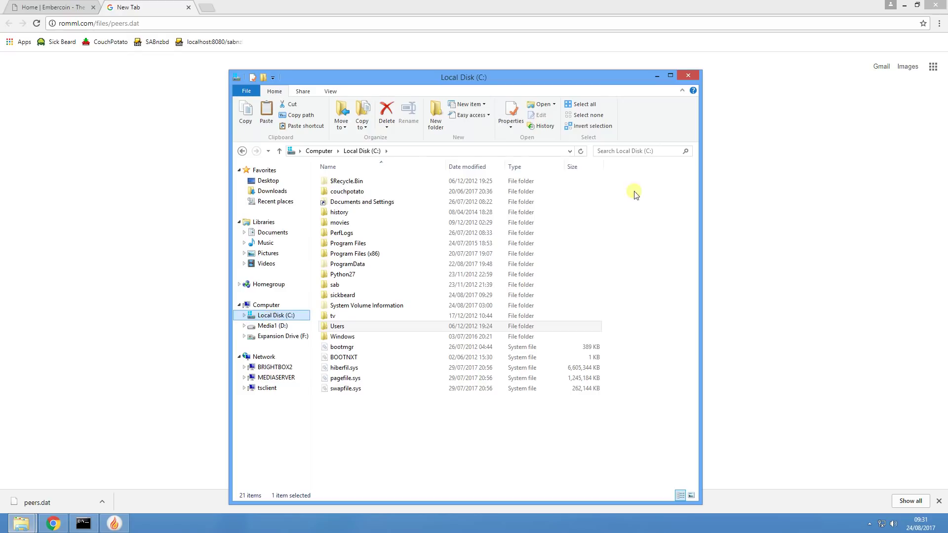
- Navigate through Users, admin, AppData and Roaming into the Ember data folder
{"action": "double_click", "coordinate": [338, 327]}
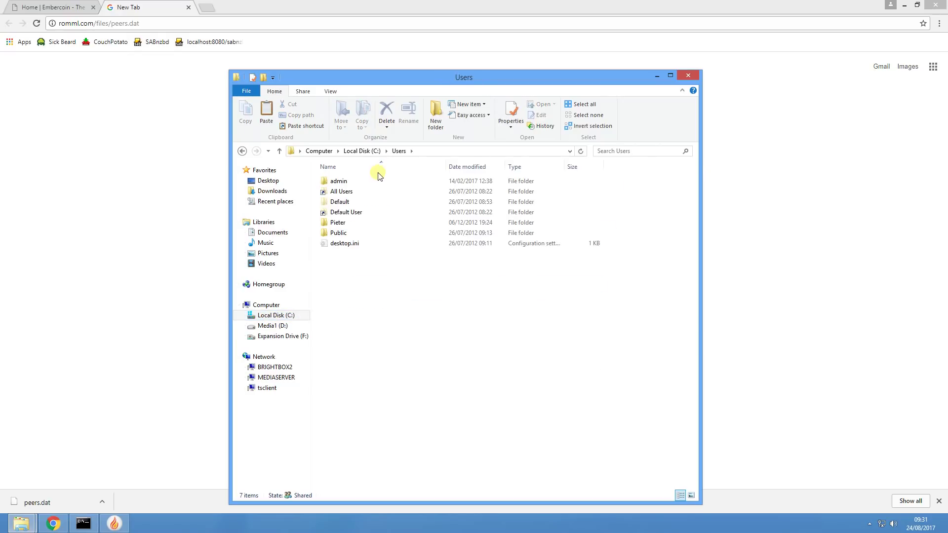
{"action": "double_click", "coordinate": [350, 179]}
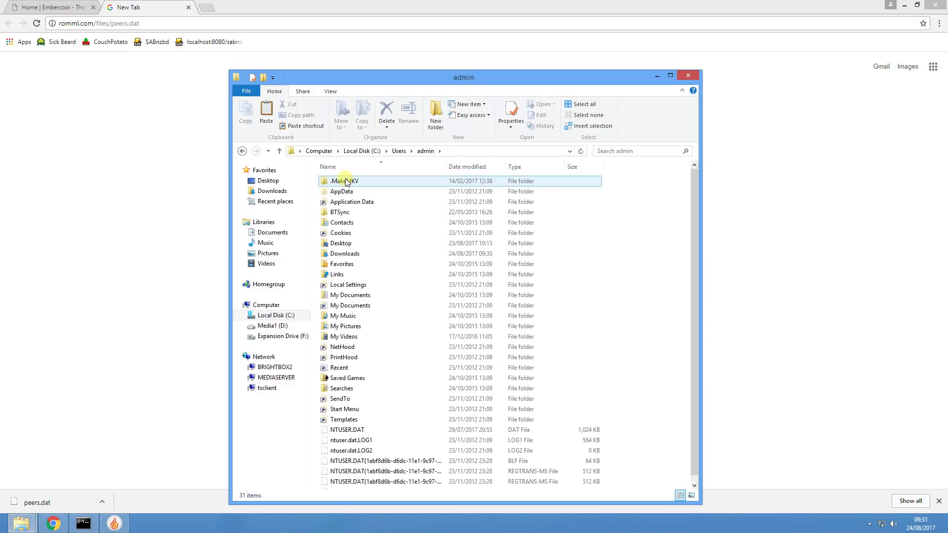
{"action": "double_click", "coordinate": [341, 193]}
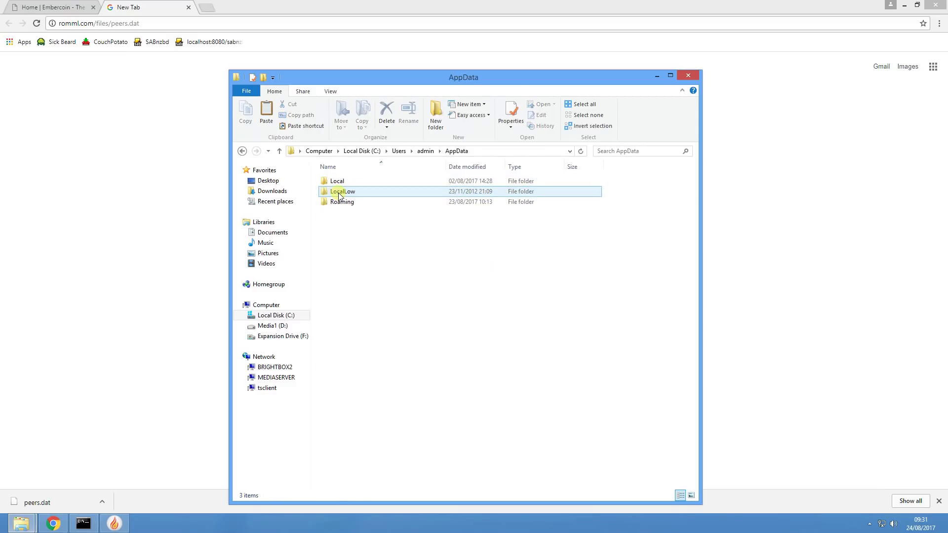
{"action": "double_click", "coordinate": [344, 202]}
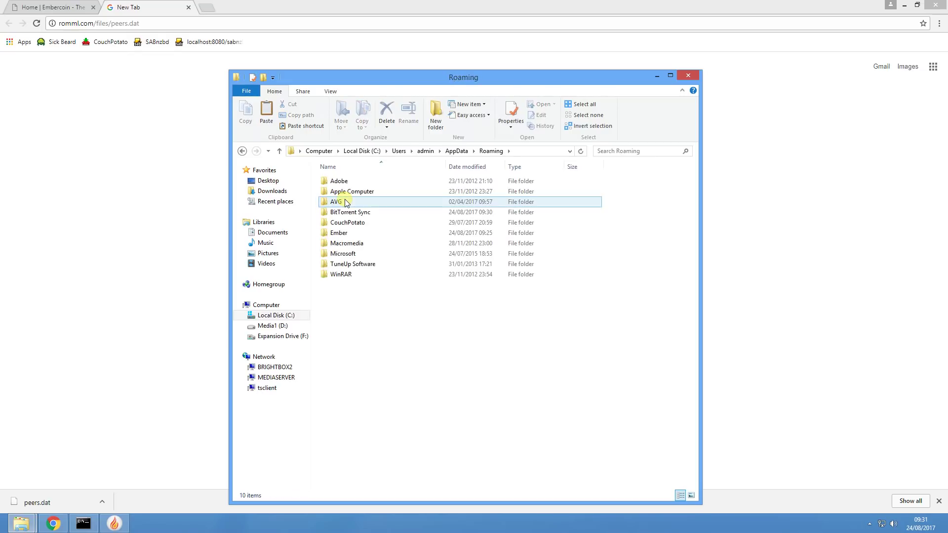
{"action": "double_click", "coordinate": [347, 233]}
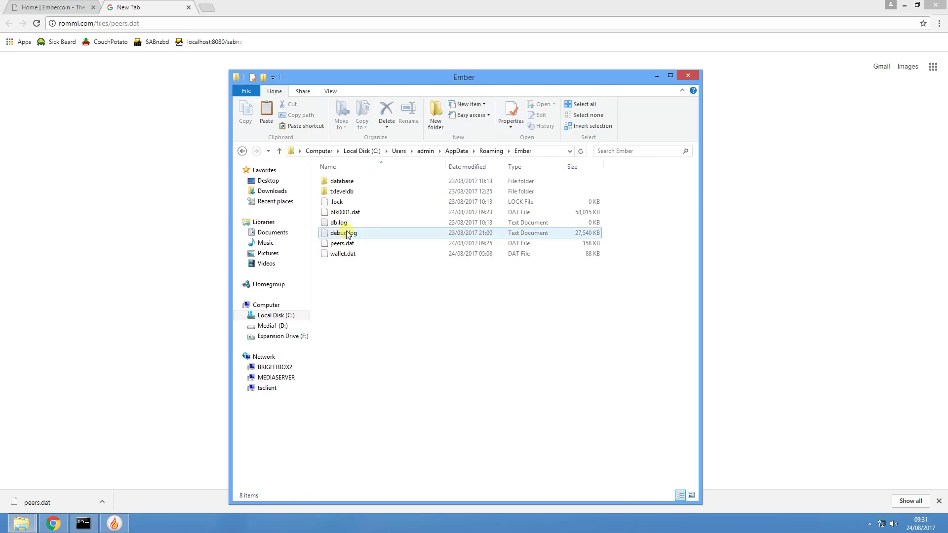
- Check the folder's Paste option without pasting, then select wallet.dat
{"action": "right_click", "coordinate": [358, 300]}
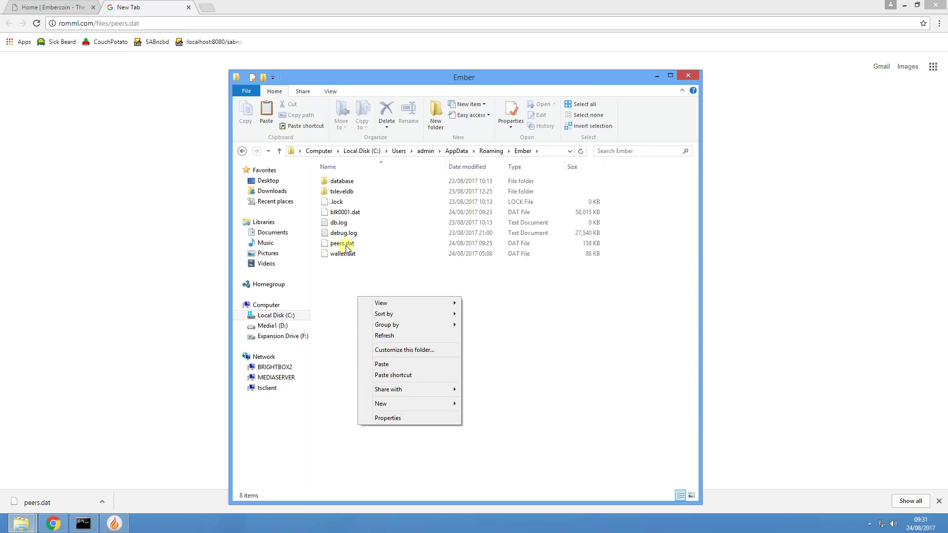
{"action": "left_click", "coordinate": [523, 329]}
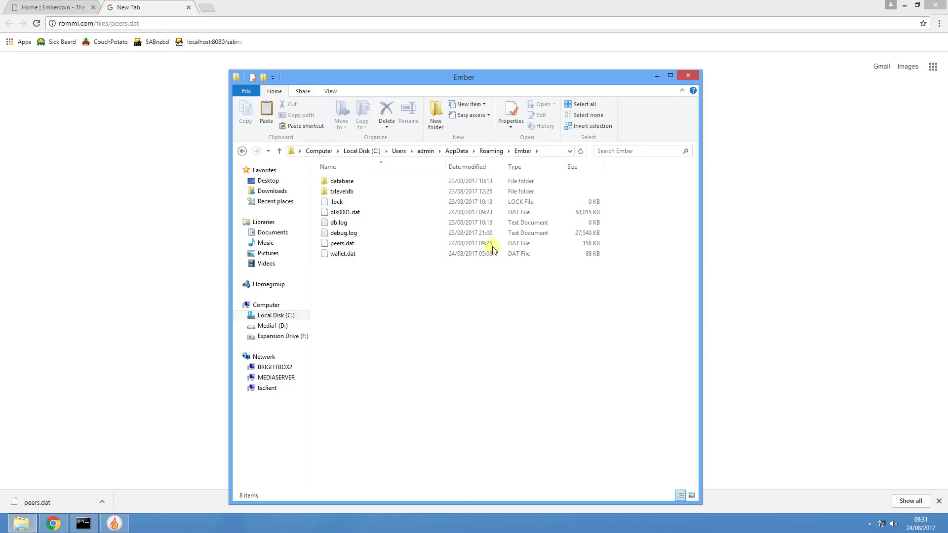
{"action": "left_click", "coordinate": [339, 254]}
{"action": "left_click", "coordinate": [126, 523]}
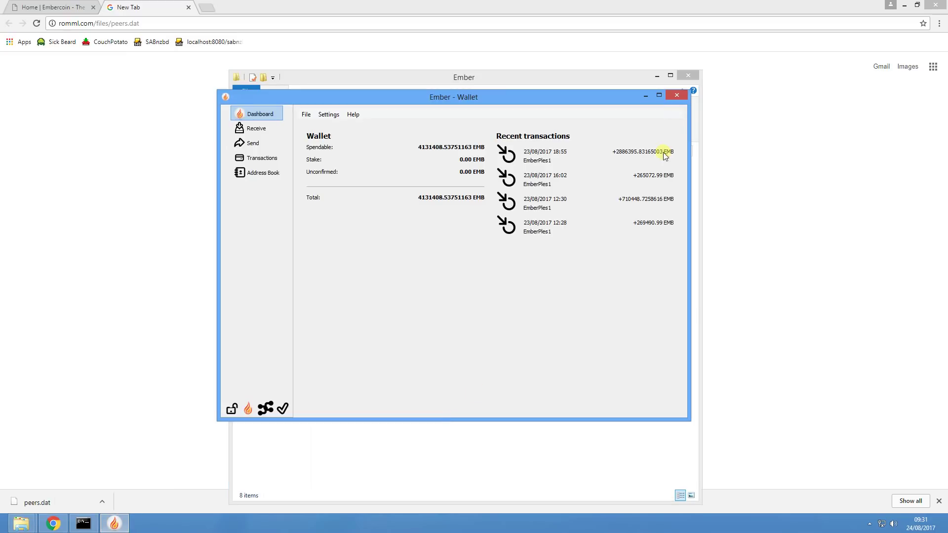
{"action": "left_click", "coordinate": [644, 98]}
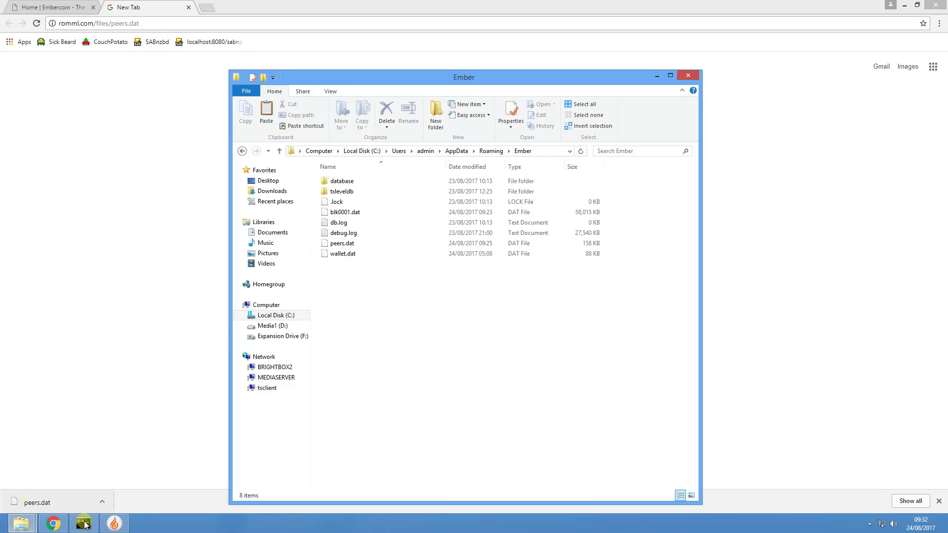
{"action": "left_click", "coordinate": [114, 523]}
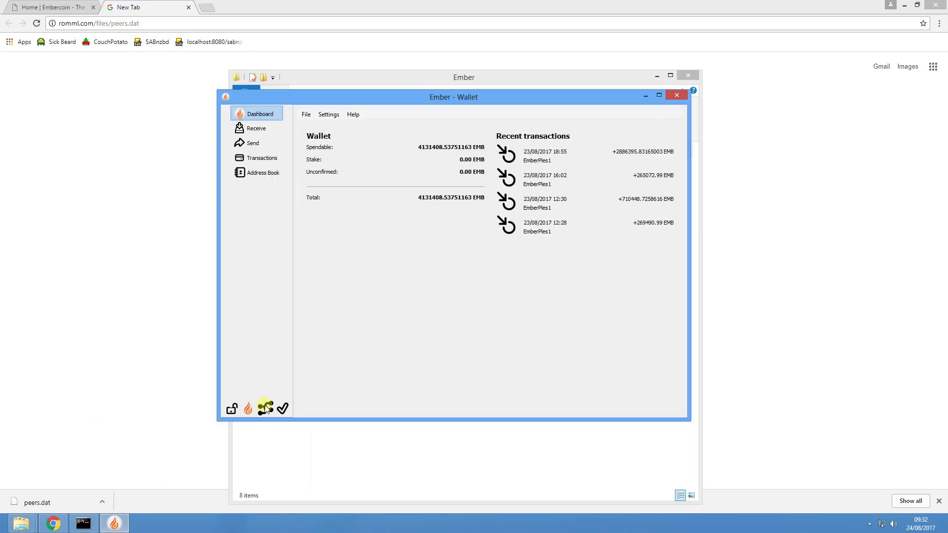
{"action": "mouse_move", "coordinate": [267, 410]}
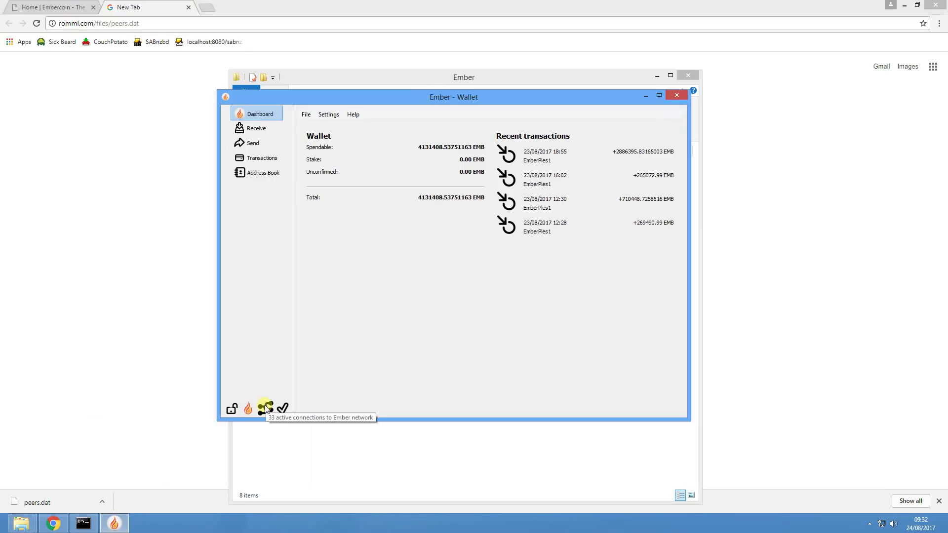
{"action": "left_click", "coordinate": [645, 95]}
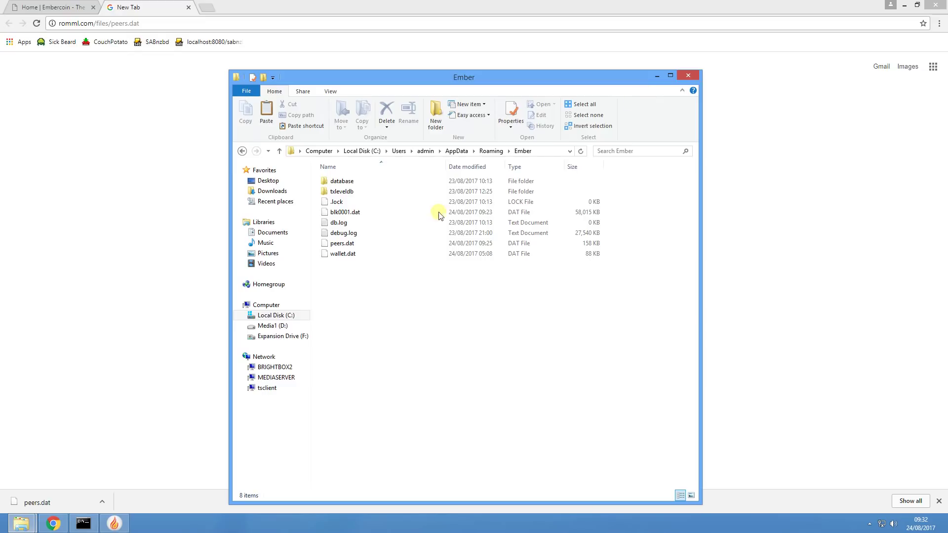
- Reveal the path C:\Users\admin\AppData\Roaming\Ember in the address bar and select wallet.dat
{"action": "left_click", "coordinate": [543, 155]}
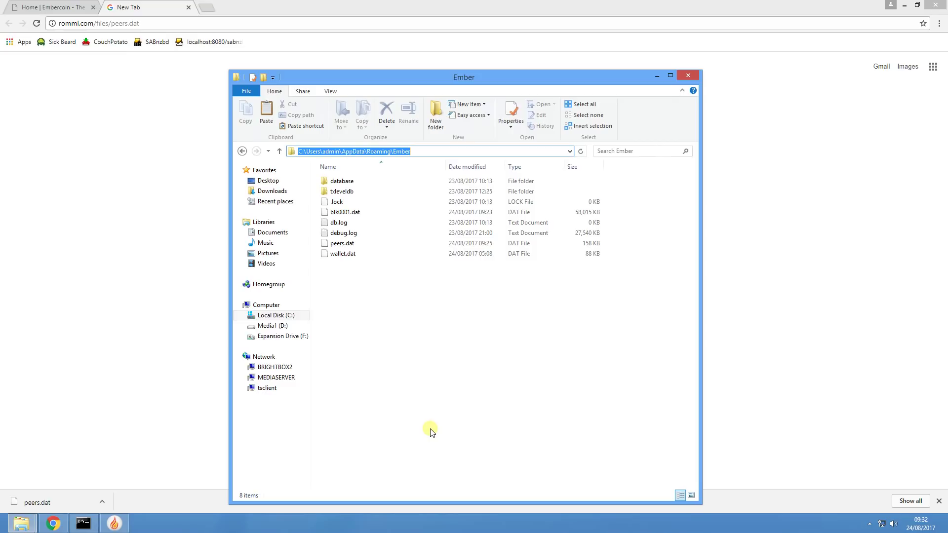
{"action": "left_click", "coordinate": [445, 254]}
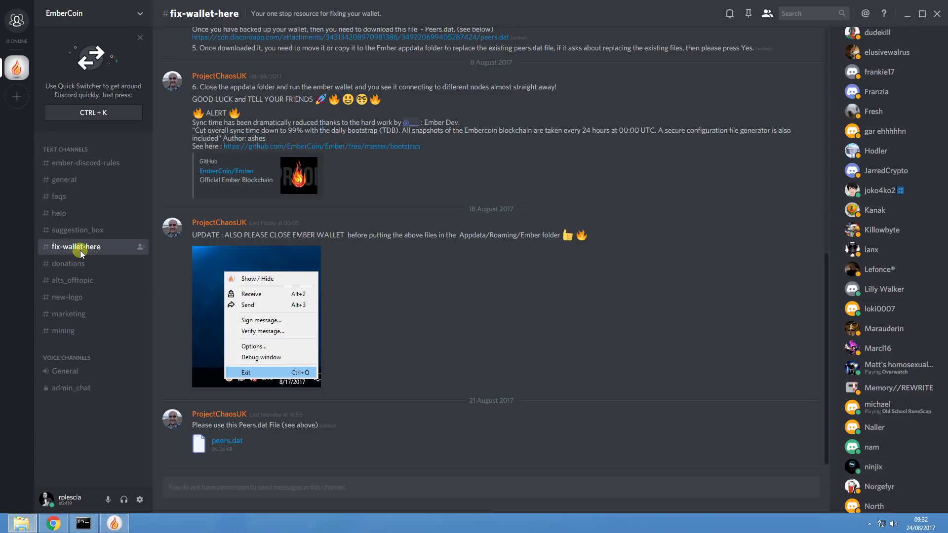
- Minimise Discord to get back to the Ember data folder in File Explorer
{"action": "left_click", "coordinate": [908, 17]}
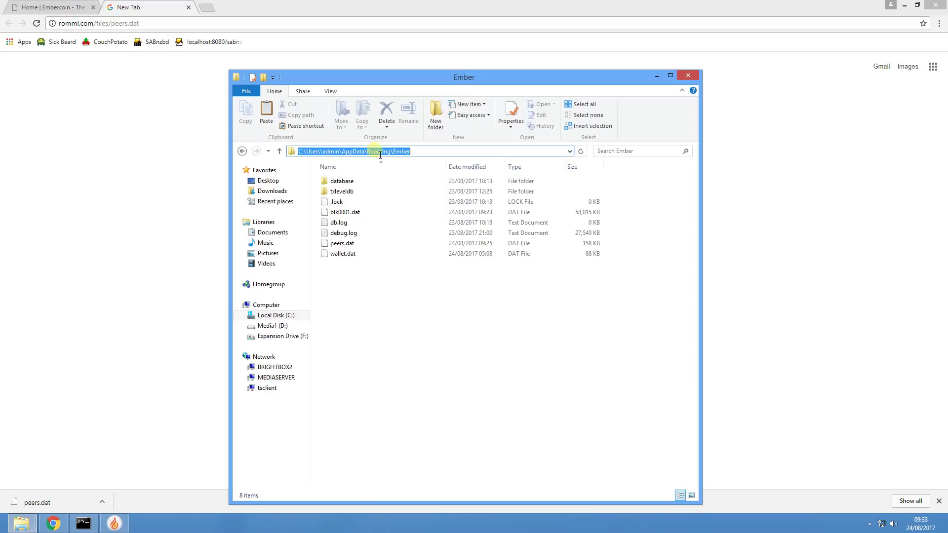
- Close the Ember folder window and Chrome, then select the Ember wallet's taskbar entry
{"action": "left_click", "coordinate": [408, 286]}
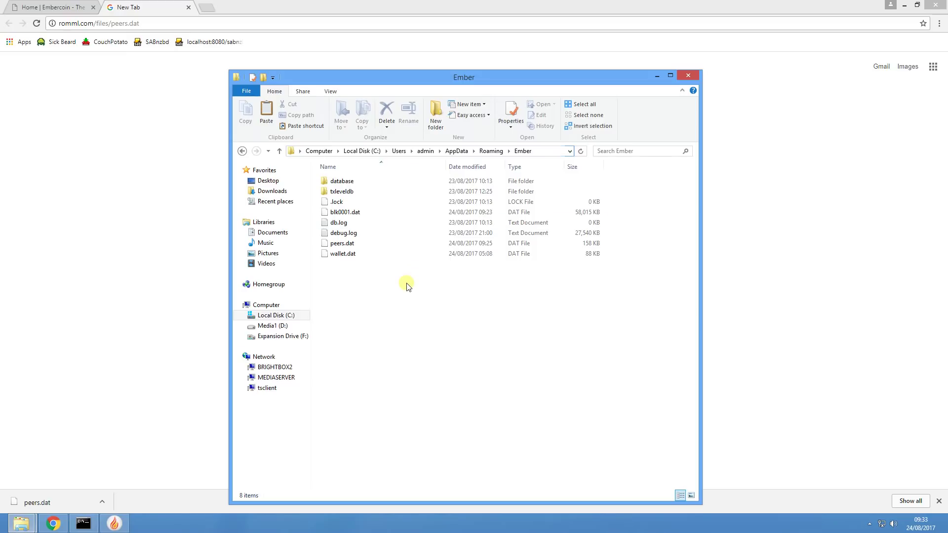
{"action": "left_click", "coordinate": [689, 75]}
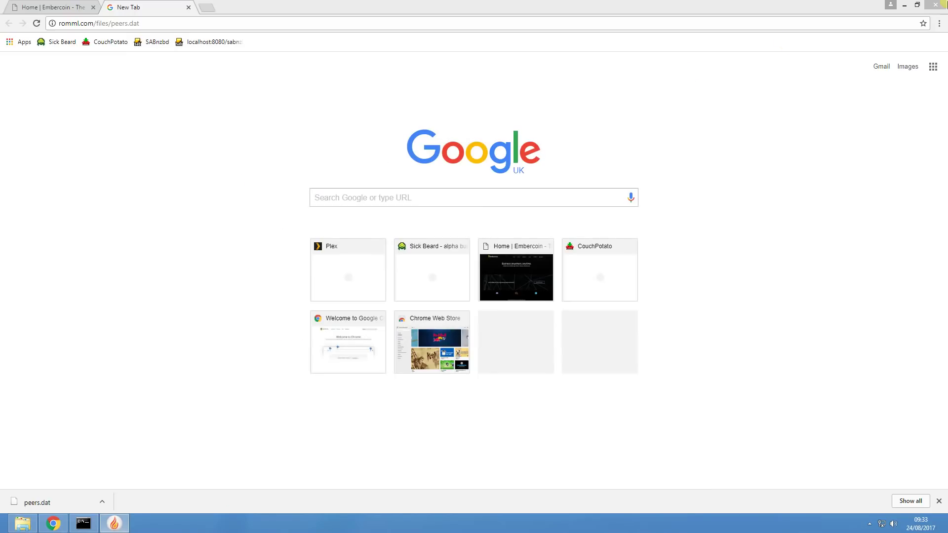
{"action": "left_click", "coordinate": [943, 5]}
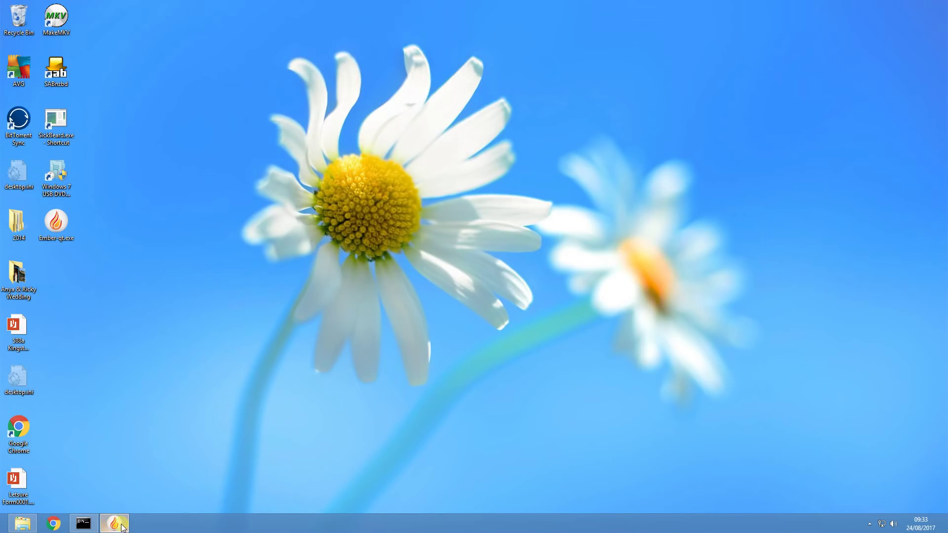
{"action": "mouse_move", "coordinate": [121, 524]}
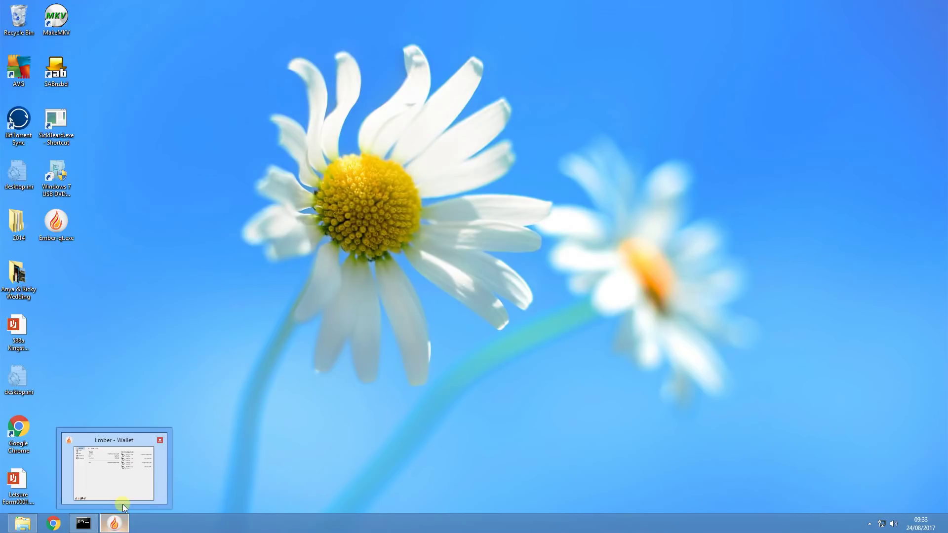
{"action": "left_click", "coordinate": [123, 501]}
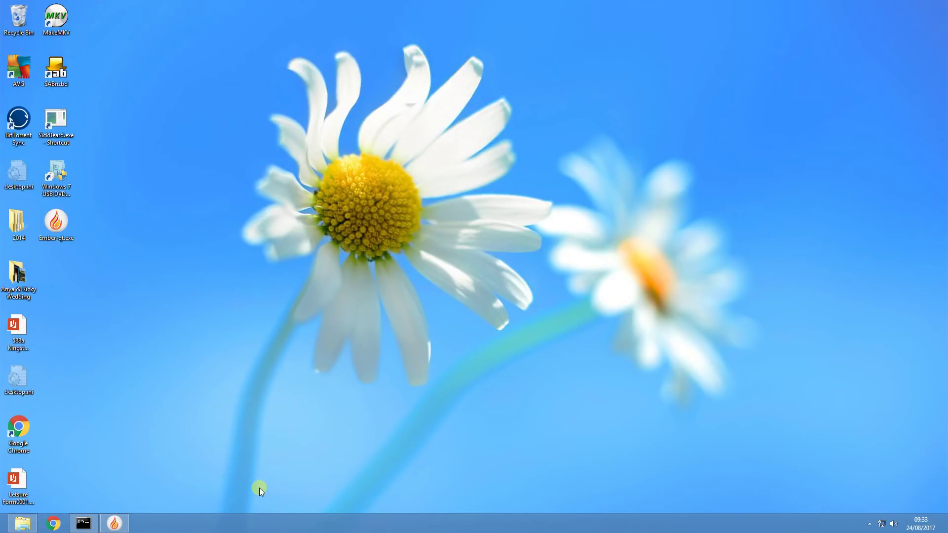
- Restore Ember Wallet's Dashboard showing 4131408.53751163 EMB and four recent incoming transactions
{"action": "left_click", "coordinate": [115, 523]}
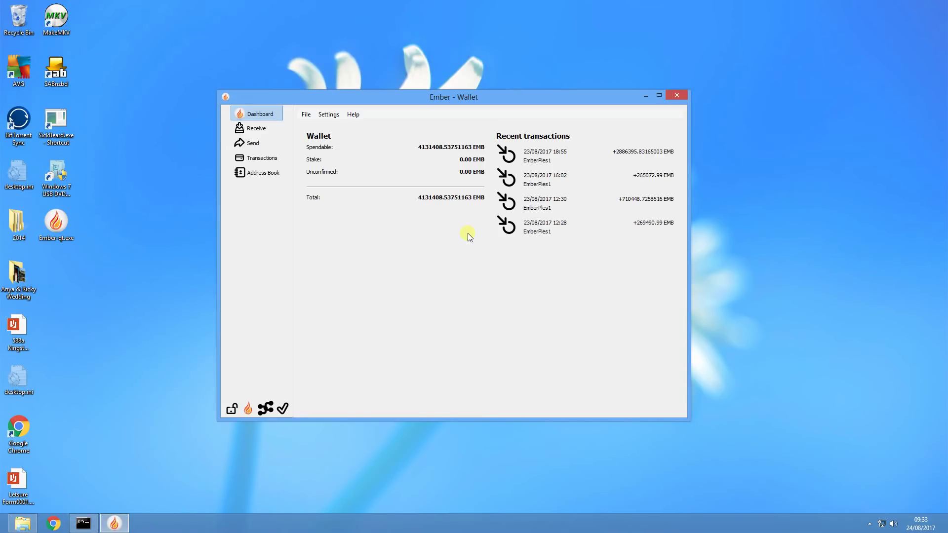